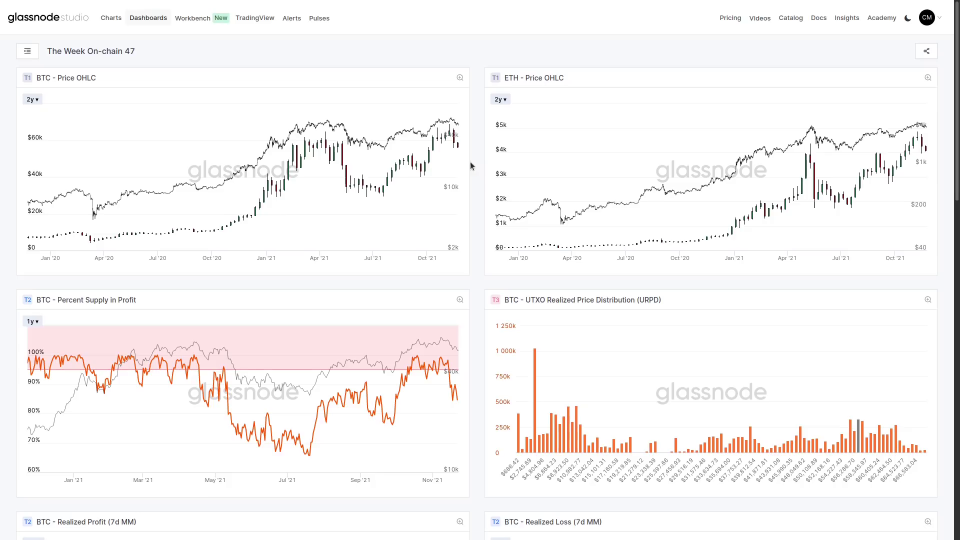
# Step: Scroll down to the Percent Supply in Profit and URPD charts, read their values, and go full screen
pyautogui.scroll(-5, 470, 161)
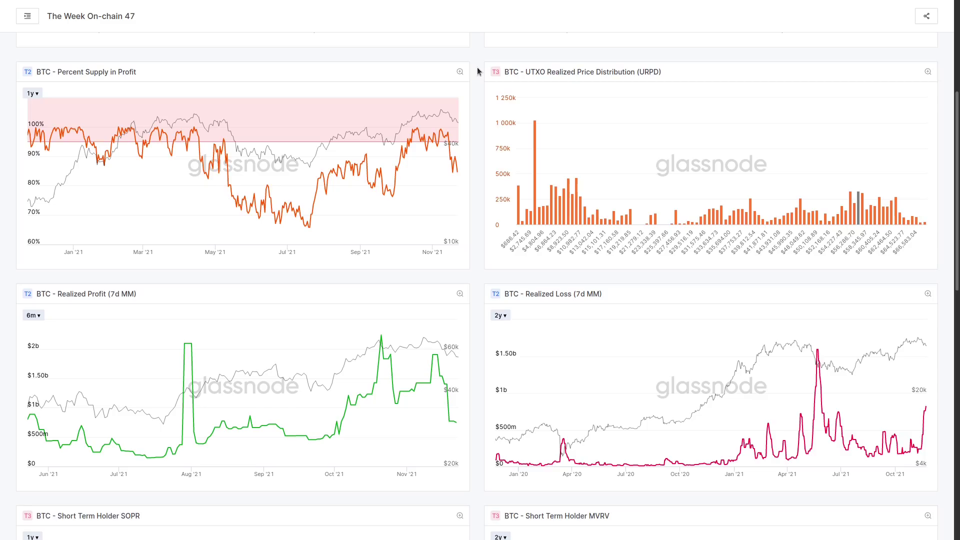
pyautogui.moveTo(309, 224)
pyautogui.moveTo(453, 148)
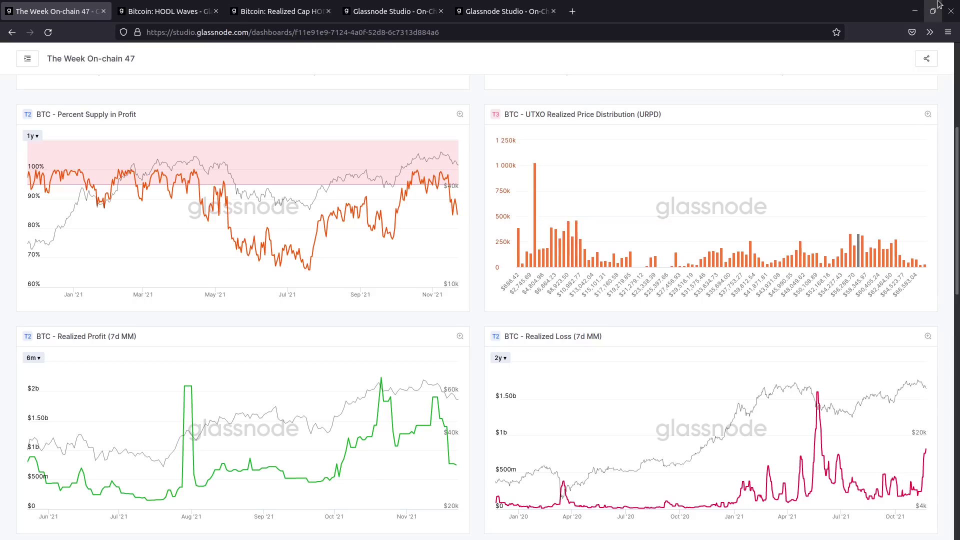
pyautogui.press('F11')
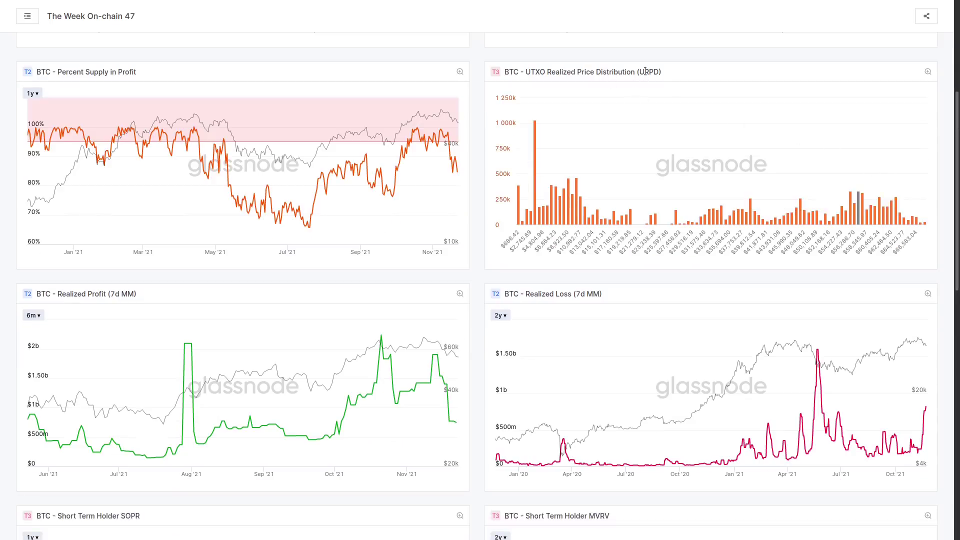
# Step: Read the values on the URPD chart's bars
pyautogui.moveTo(883, 203)
# Step: Scroll further until the Short Term Holder SOPR and MVRV panels are fully visible
pyautogui.scroll(-4, 481, 182)
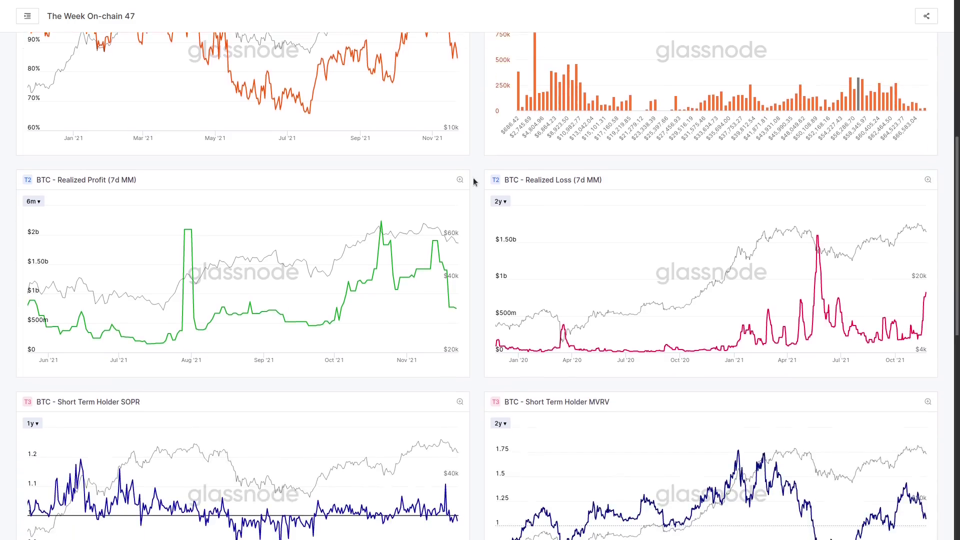
pyautogui.scroll(-1, 474, 184)
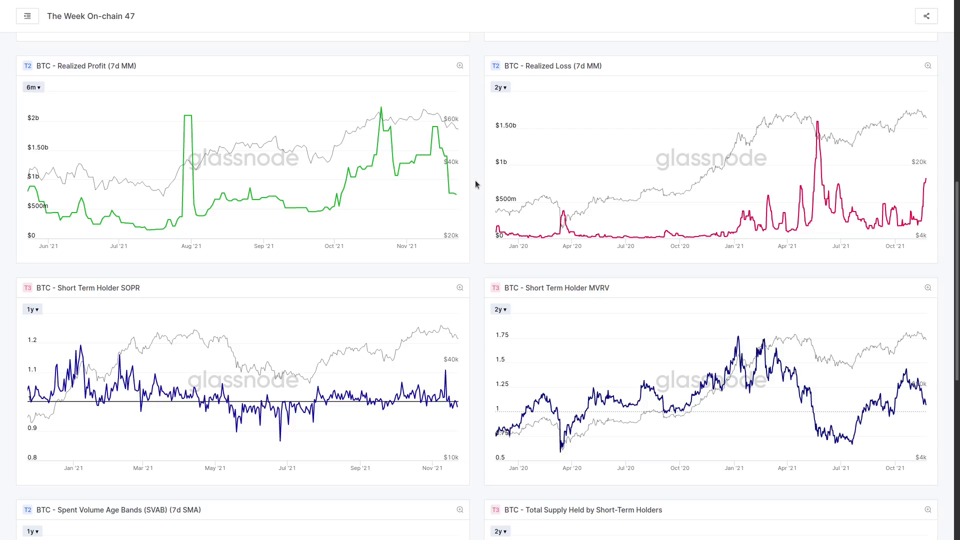
pyautogui.moveTo(37, 65); pyautogui.dragTo(107, 62)
pyautogui.moveTo(524, 65); pyautogui.dragTo(572, 64)
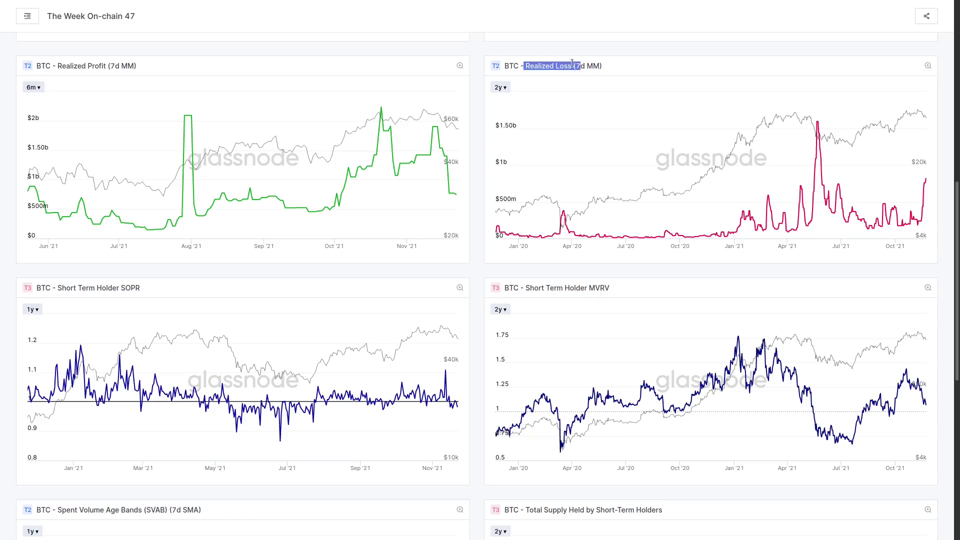
pyautogui.click(568, 63)
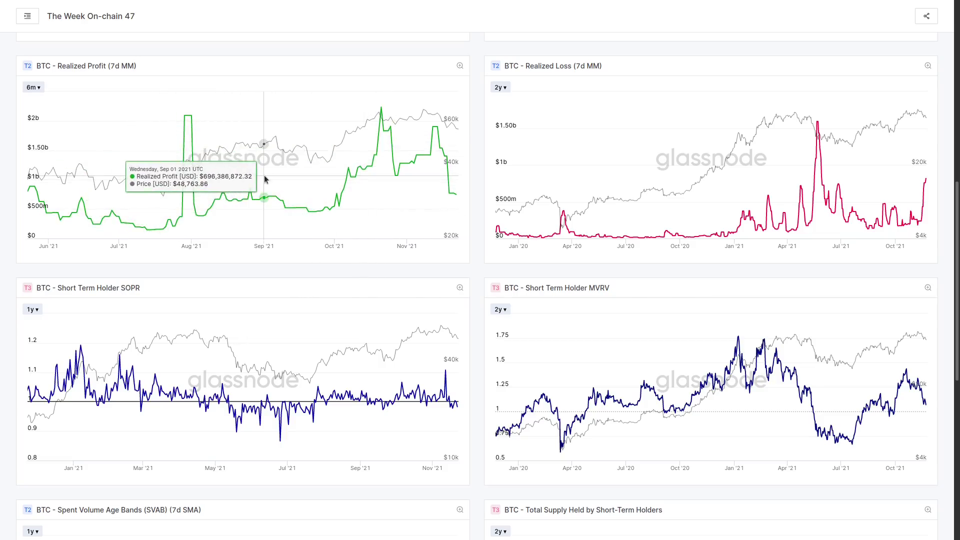
# Step: Set the Realized Profit chart's time range to 1y
pyautogui.click(33, 87)
pyautogui.click(31, 170)
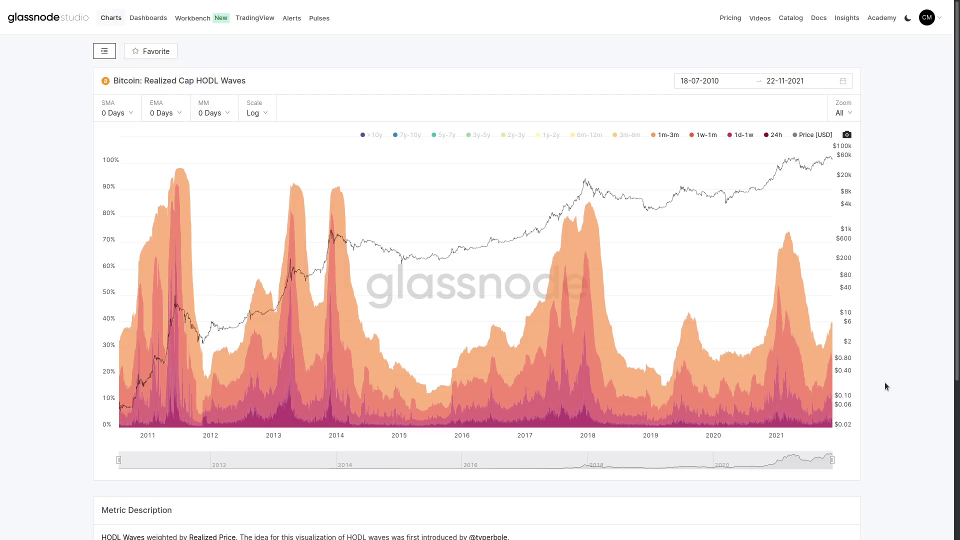
pyautogui.moveTo(819, 357)
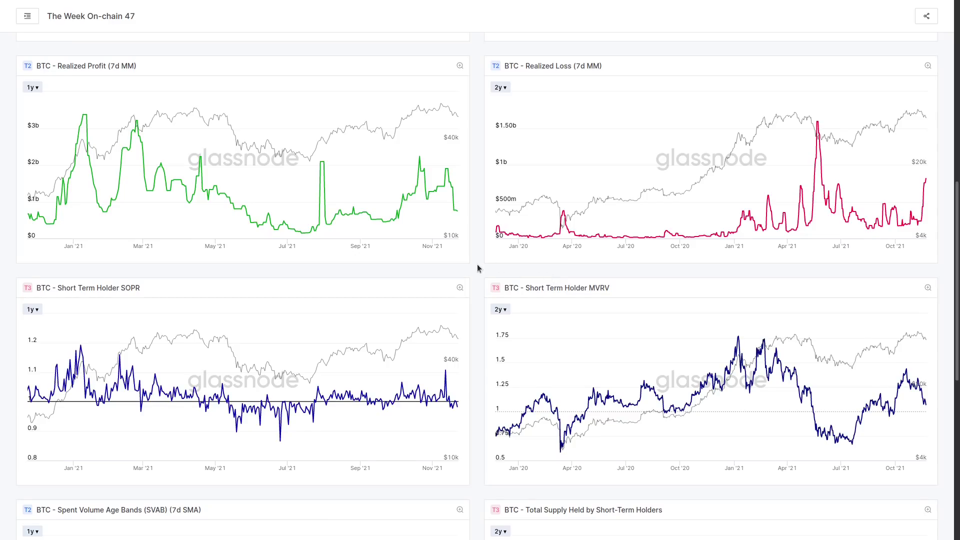
pyautogui.scroll(-3, 478, 266)
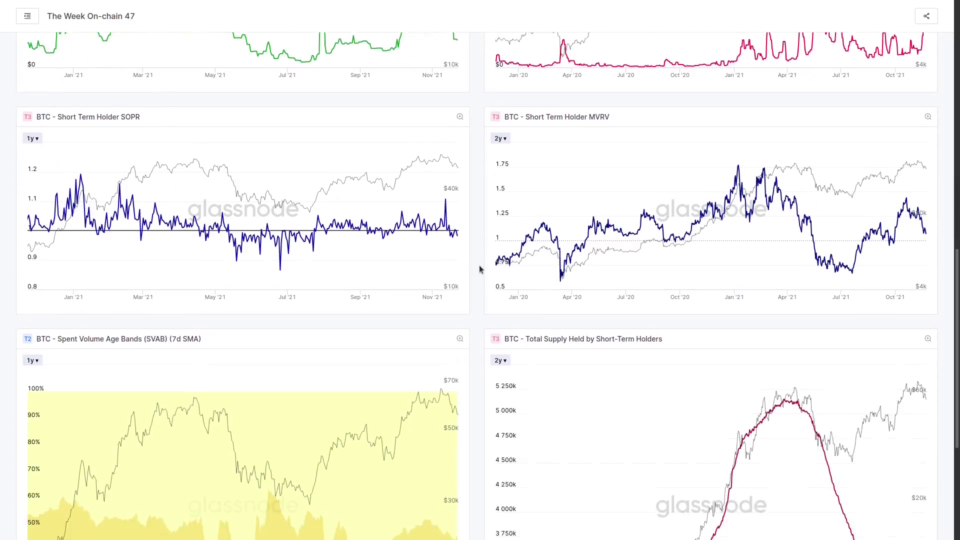
pyautogui.scroll(-1, 480, 269)
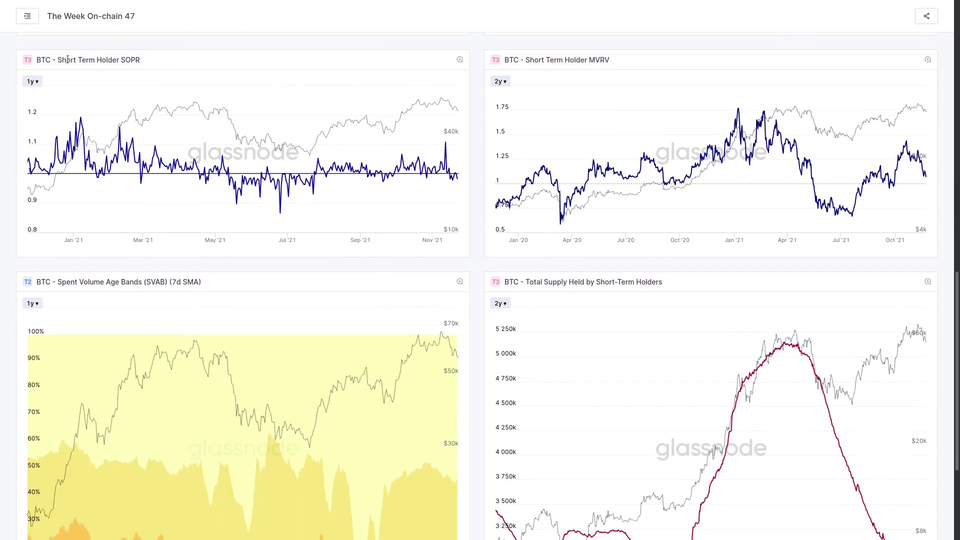
pyautogui.moveTo(60, 60); pyautogui.dragTo(25, 60)
pyautogui.moveTo(141, 64); pyautogui.dragTo(145, 60)
pyautogui.click(168, 59)
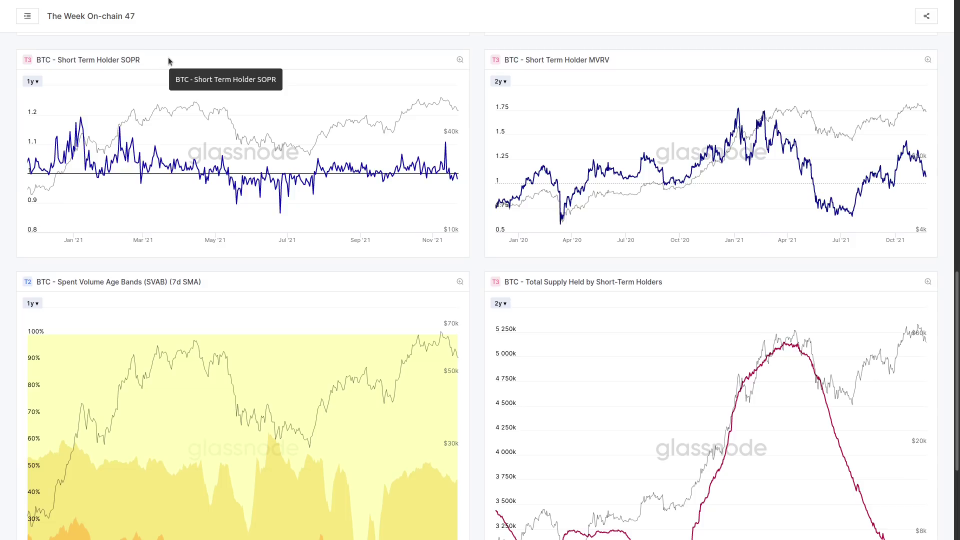
pyautogui.scroll(1, 175, 43)
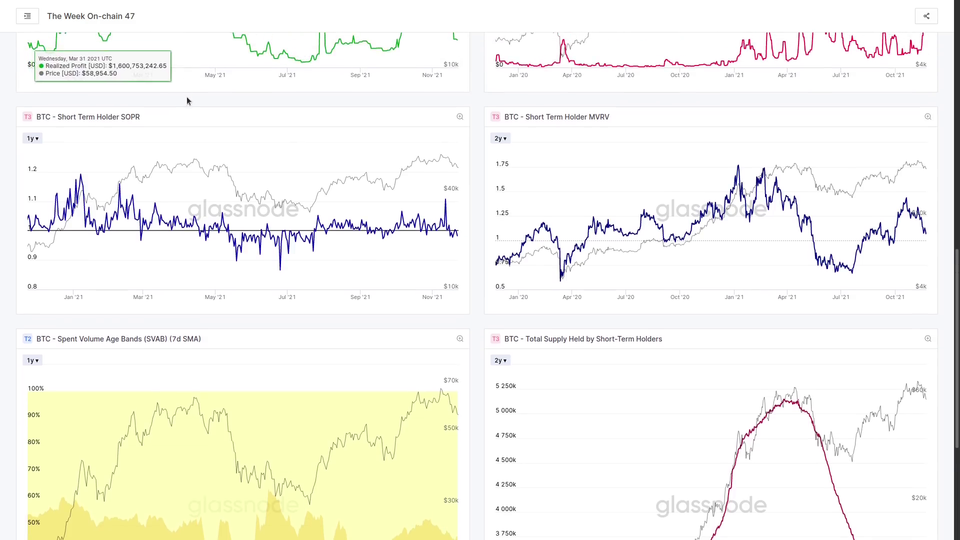
pyautogui.moveTo(528, 118); pyautogui.dragTo(605, 117)
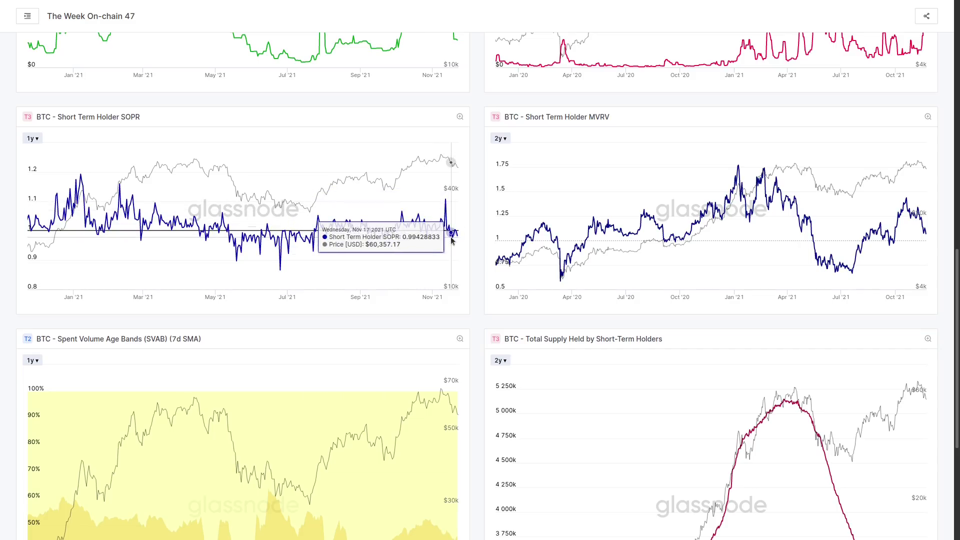
pyautogui.scroll(2, 451, 240)
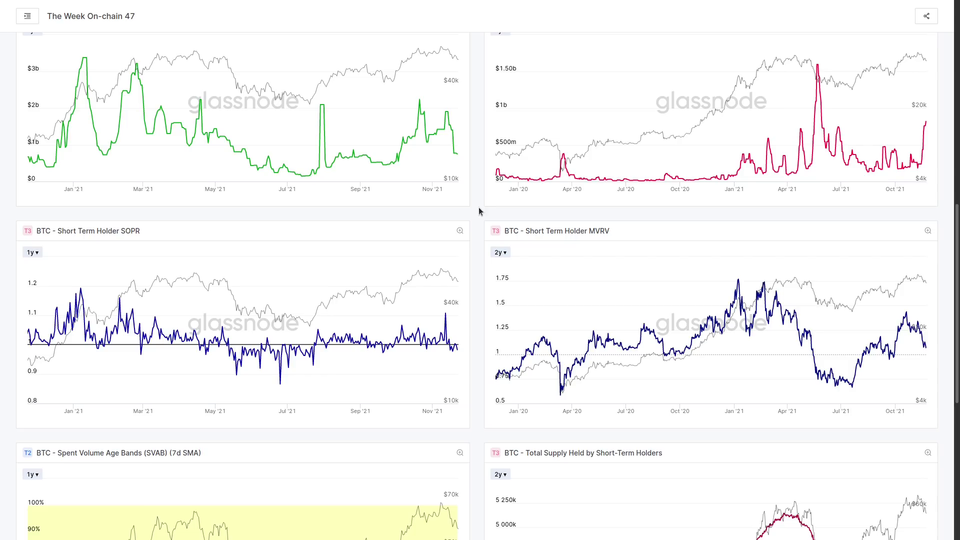
pyautogui.scroll(5, 479, 207)
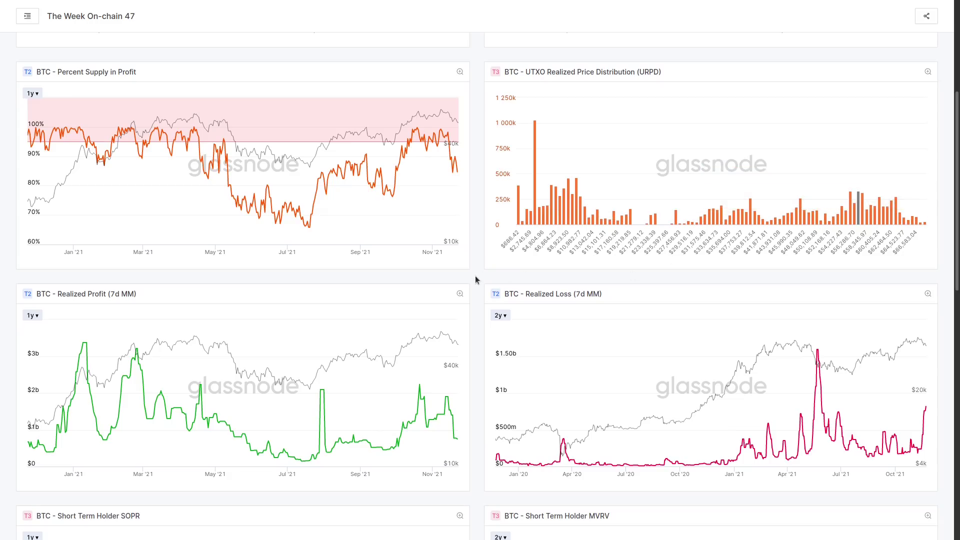
pyautogui.scroll(-4, 475, 275)
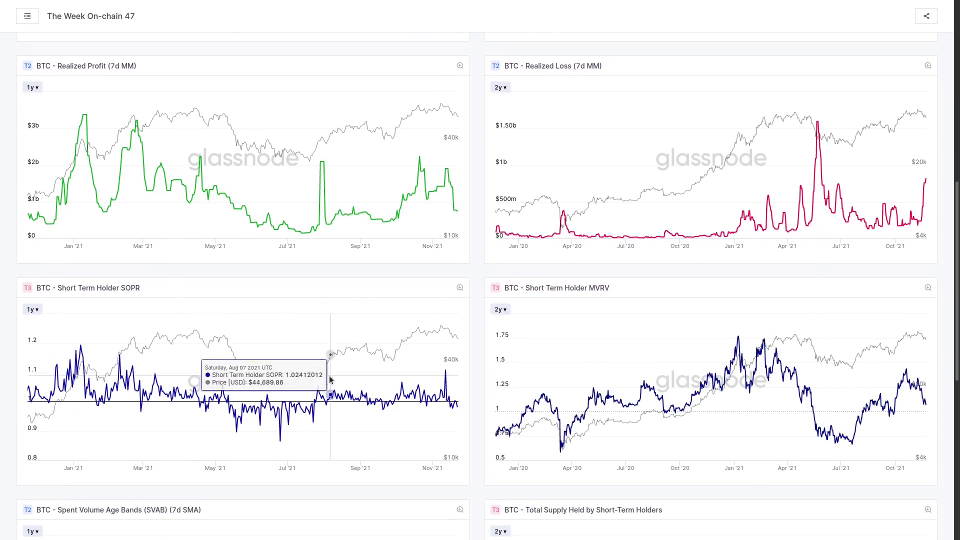
pyautogui.moveTo(330, 390)
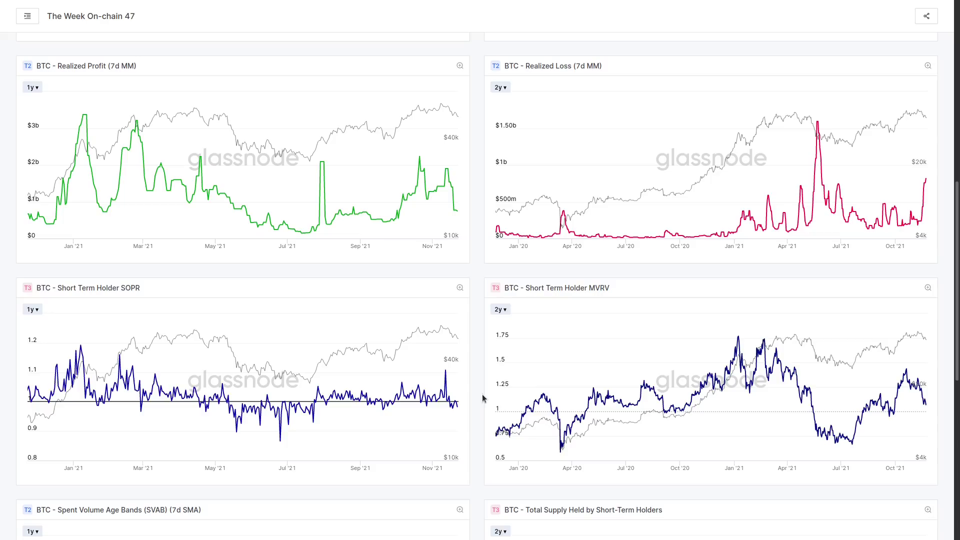
# Step: Scroll down to the SVAB and Total Supply Held by Short-Term Holders (2y) charts
pyautogui.scroll(-2, 467, 383)
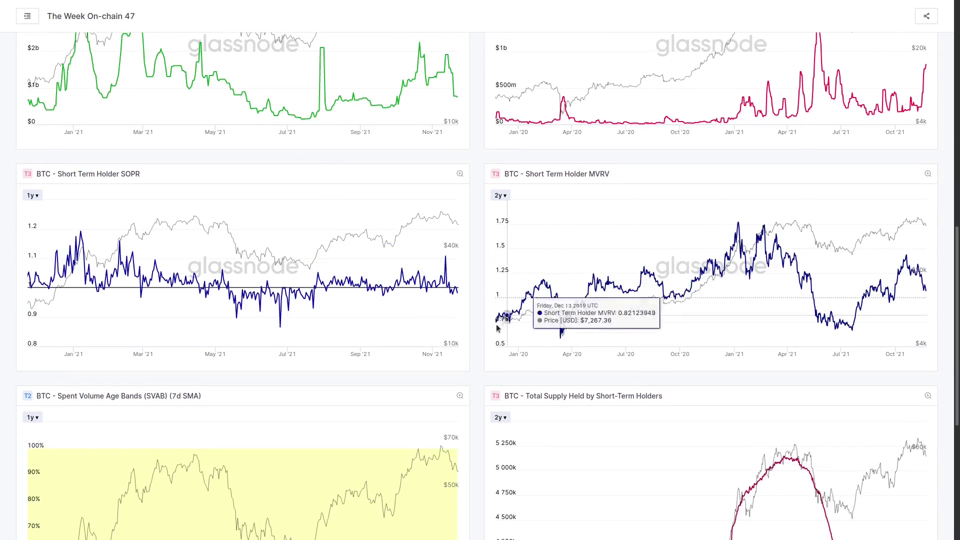
pyautogui.scroll(-4, 484, 341)
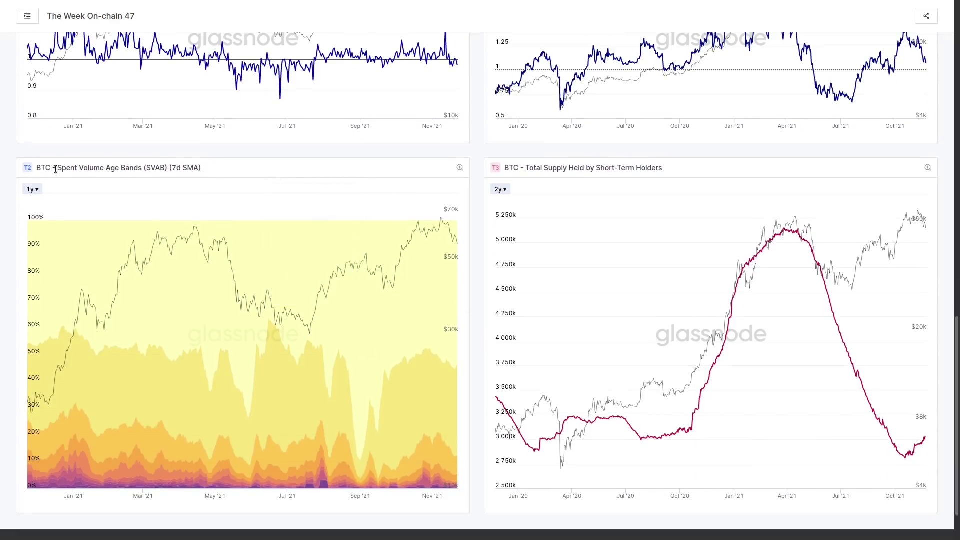
pyautogui.moveTo(57, 168); pyautogui.dragTo(155, 171)
pyautogui.moveTo(57, 169); pyautogui.dragTo(171, 168)
pyautogui.click(170, 168)
# Step: Switch to the browser tab showing the Workbench 'STH On-chain Cost Basis' chart
pyautogui.hotkey('ctrl', 'Tab')
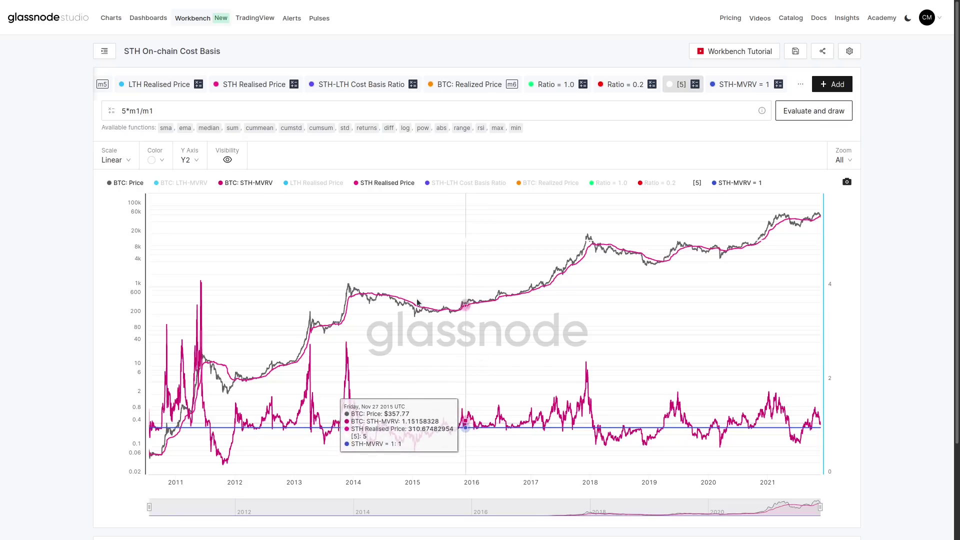
# Step: Zoom the STH cost basis chart to July 2014 through January 2018
pyautogui.moveTo(378, 293); pyautogui.dragTo(591, 337)
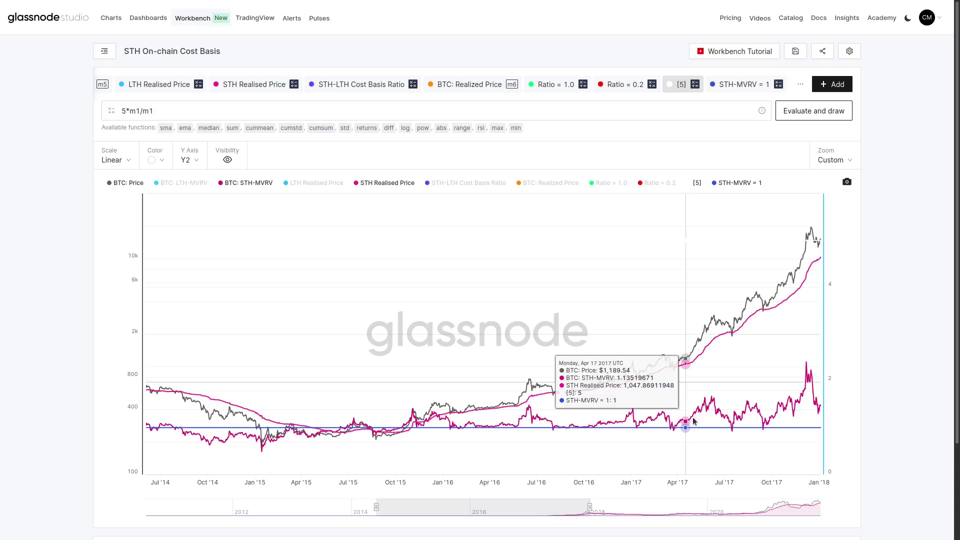
# Step: Set the chart's Zoom to All, then to 5 Years, covering January 2017 onward
pyautogui.click(832, 159)
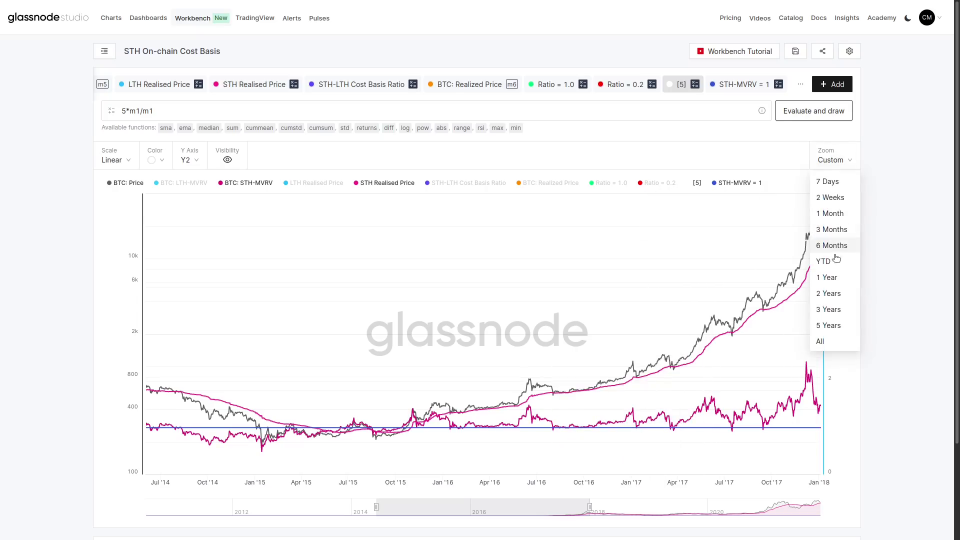
pyautogui.click(829, 341)
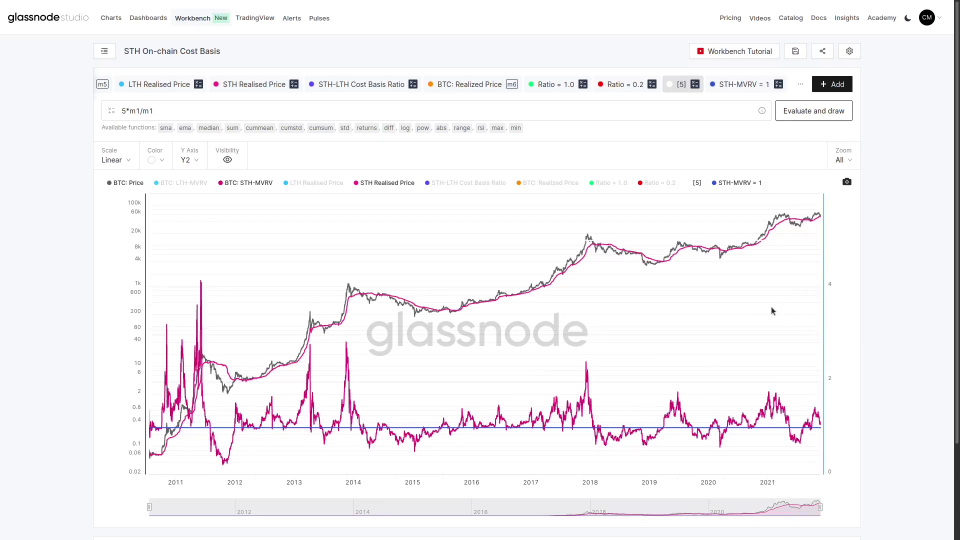
pyautogui.click(842, 160)
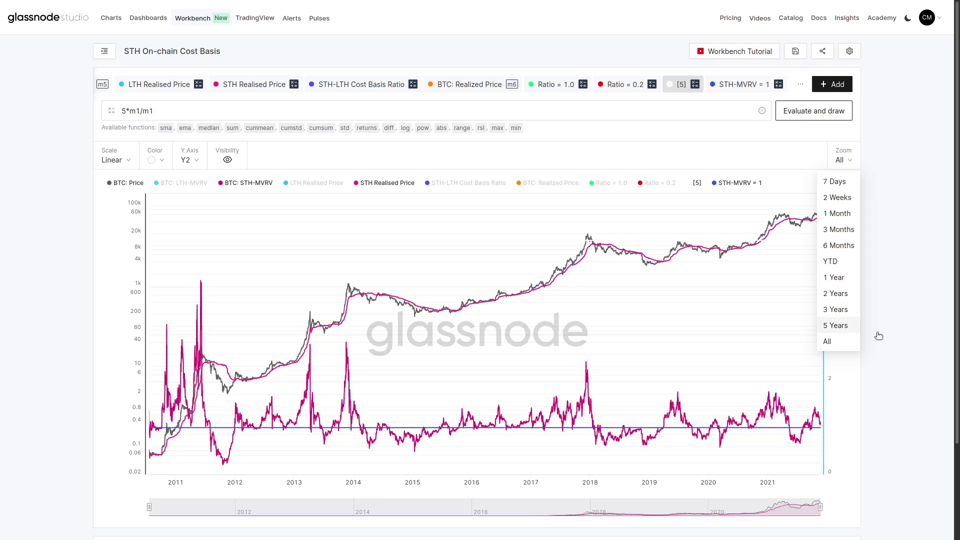
pyautogui.press('Return')
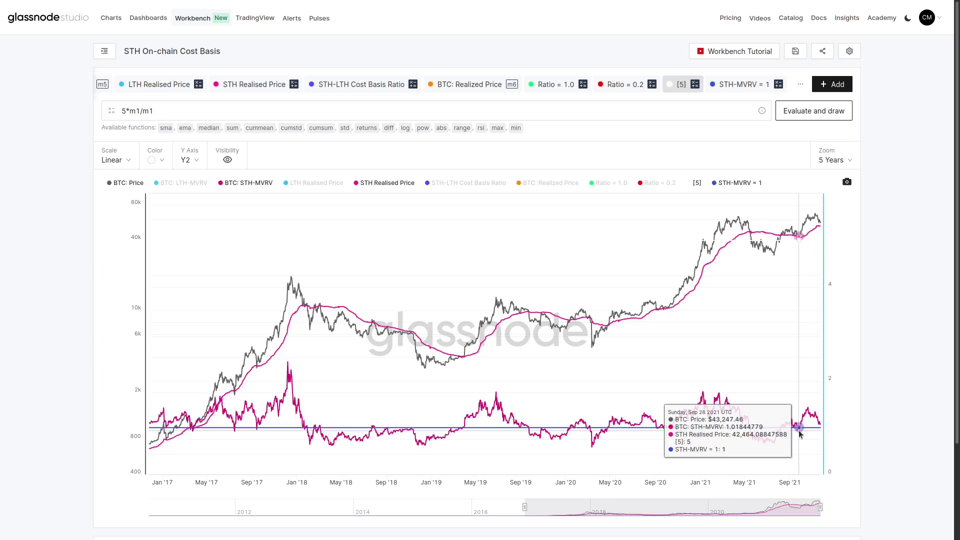
# Step: Zoom to Nov 2020–Nov 2021 and read Nov 20 2021: price $59,767.49, STH-MVRV 1.128
pyautogui.moveTo(671, 265); pyautogui.dragTo(847, 270)
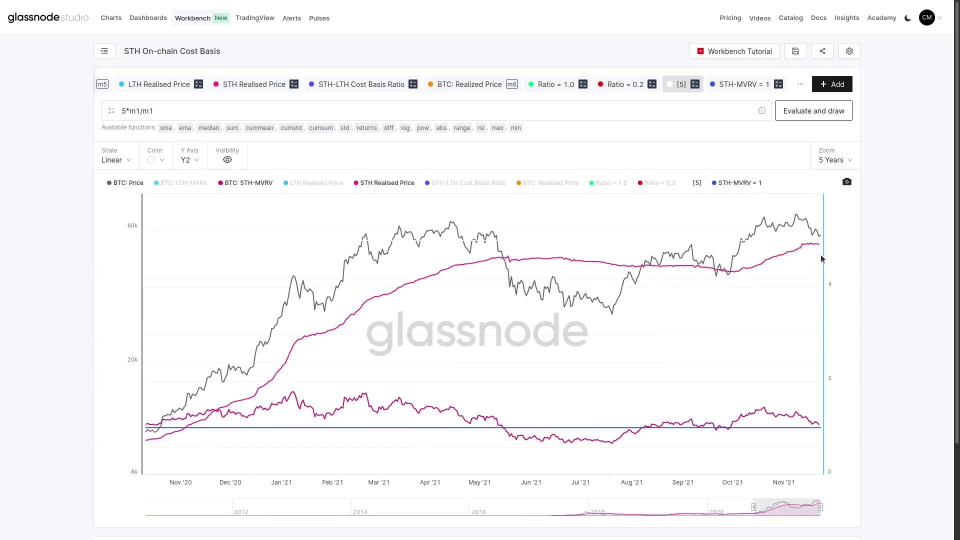
pyautogui.moveTo(817, 245)
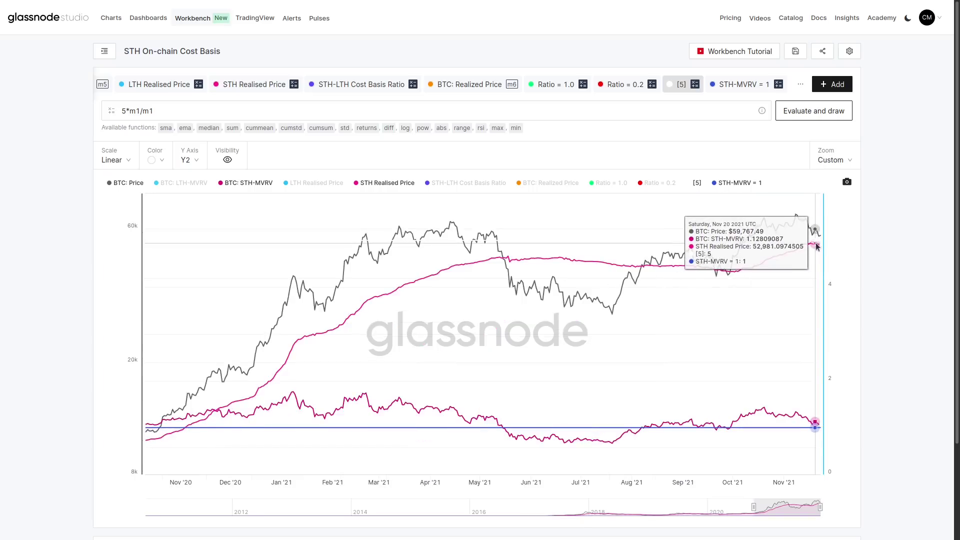